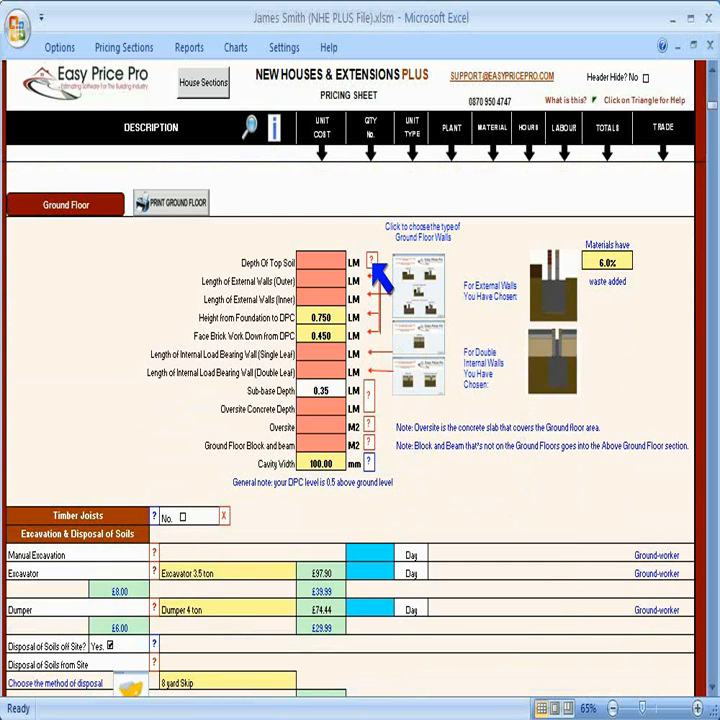
Step: Set the depth of top soil to be removed to 0.3 LM and enter the details
left_click(372, 262)
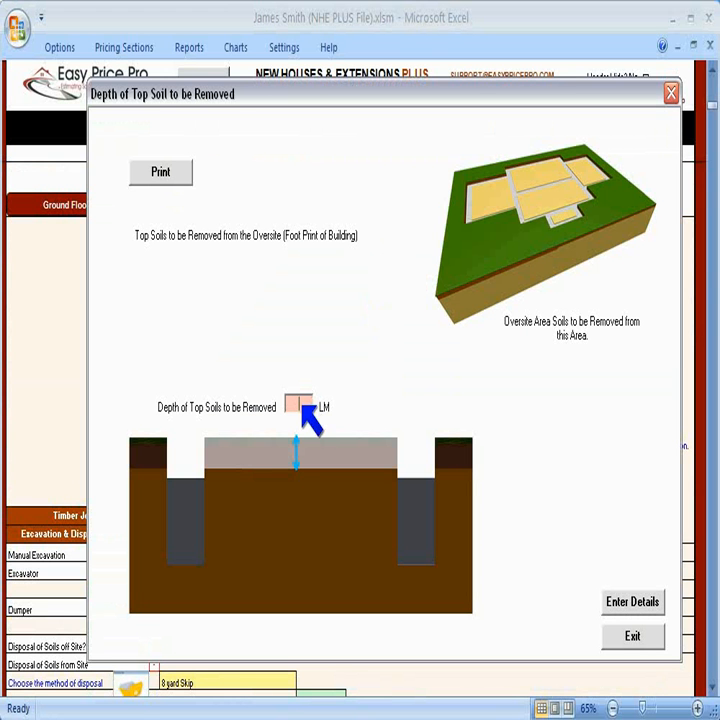
type(".3")
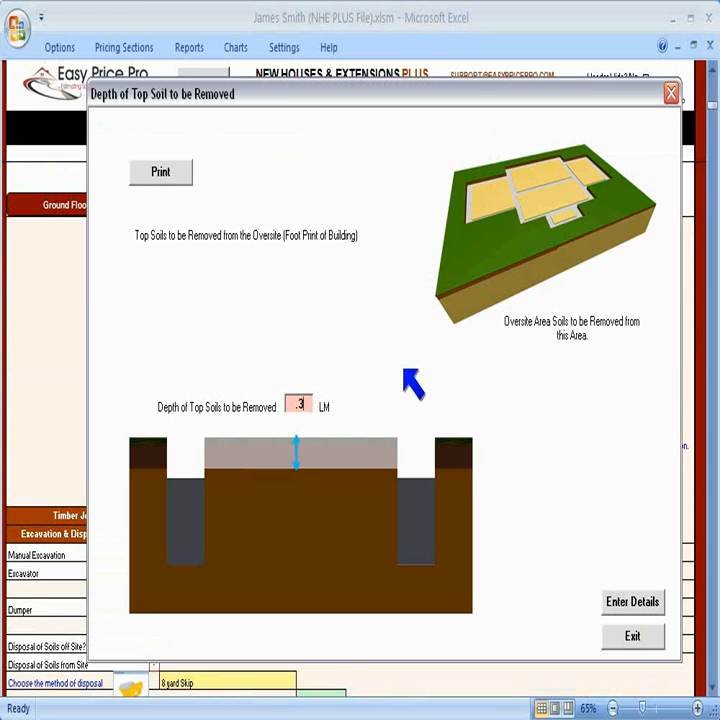
left_click(636, 601)
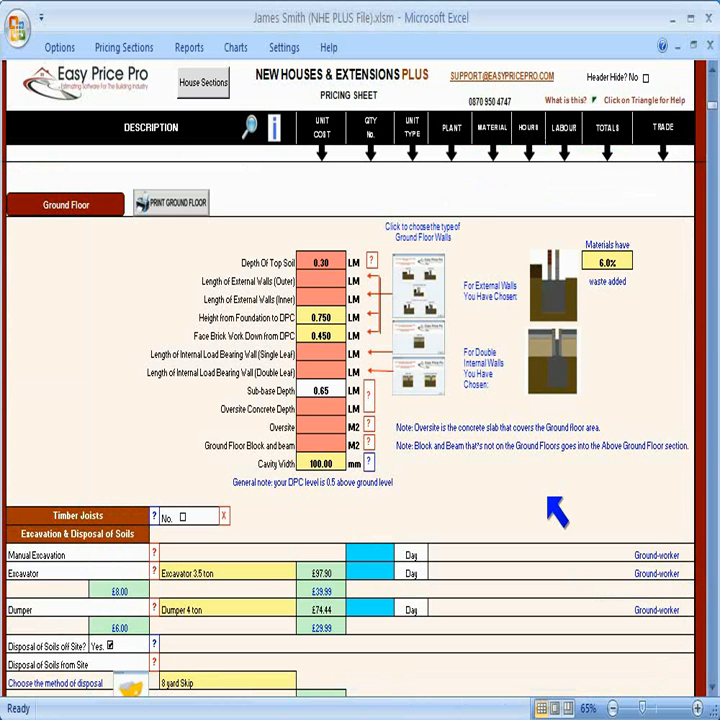
Step: Choose Trench Blocks (Double Wall) for the ground floor walls and set external outer and inner wall lengths to 56.9 LM
left_click(430, 295)
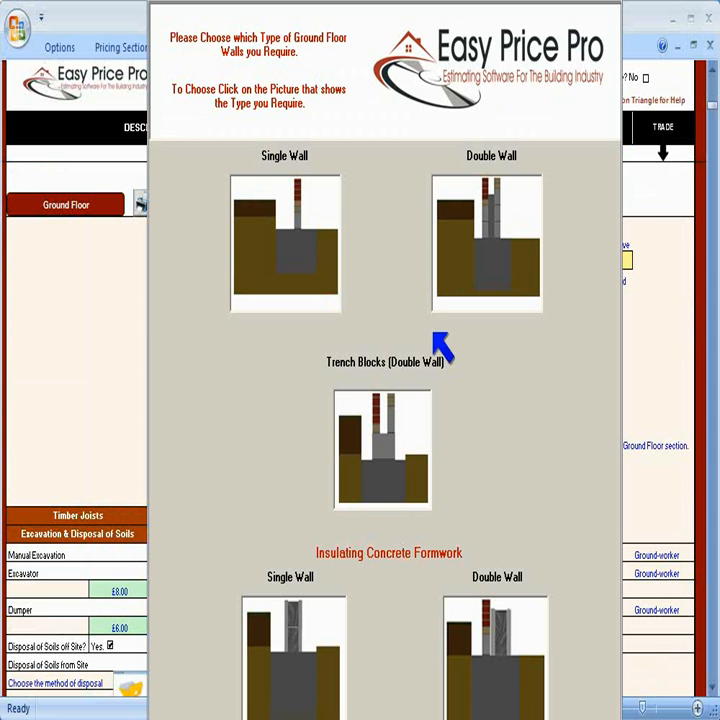
left_click(415, 465)
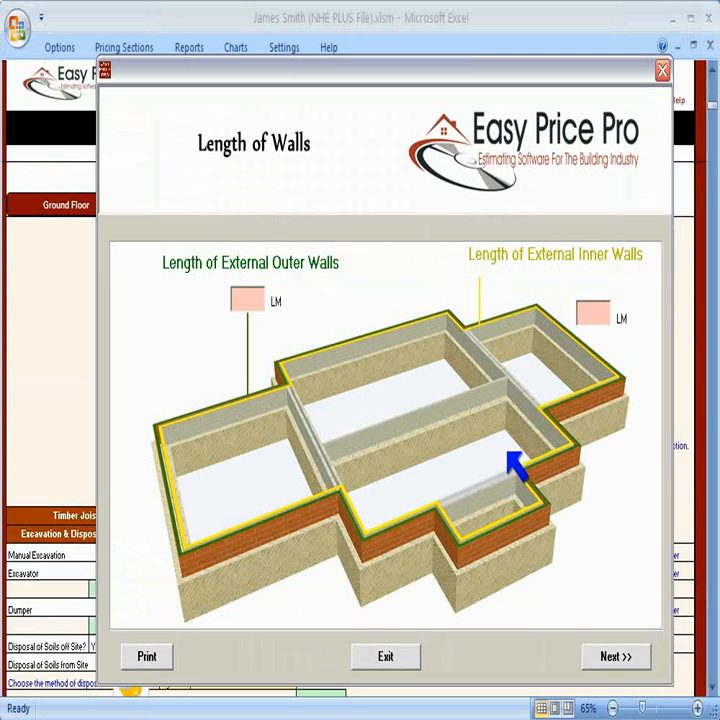
left_click(247, 298)
type("56.9")
left_click(606, 313)
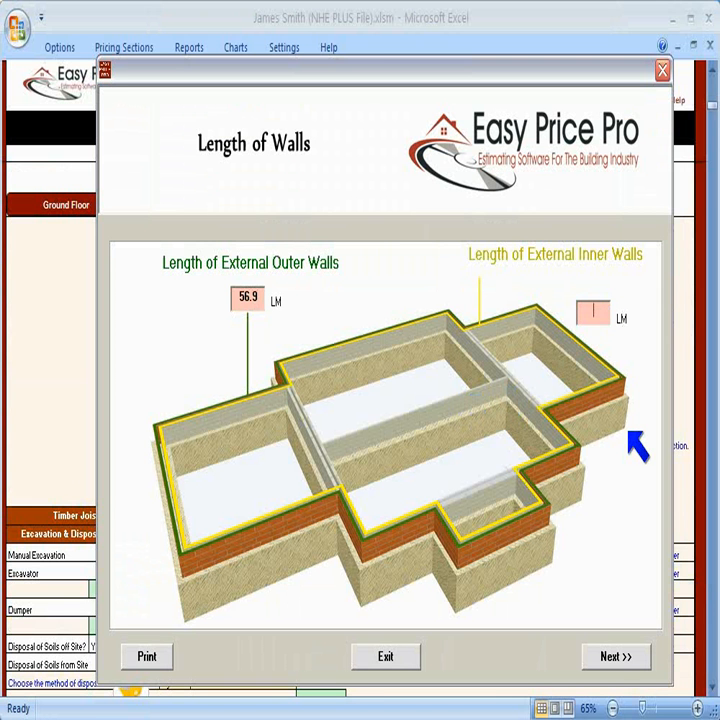
type("56.9")
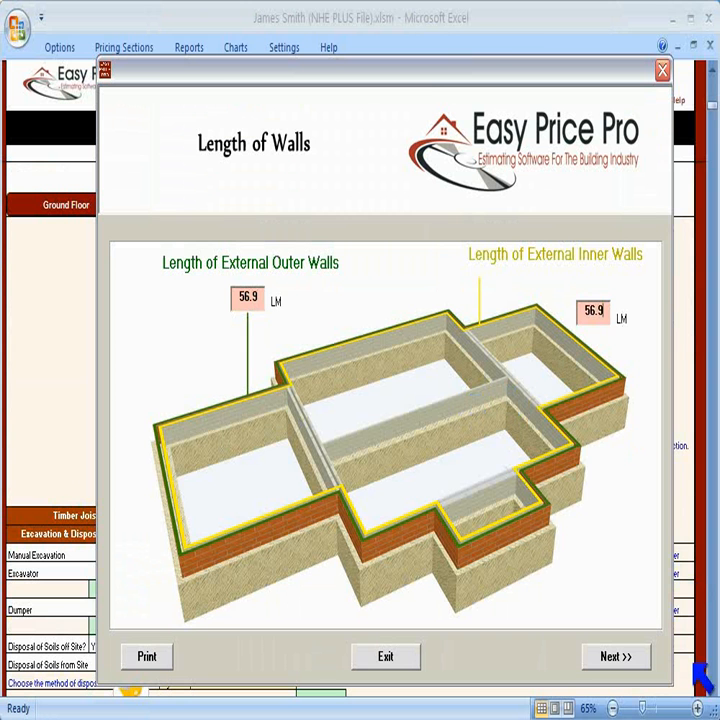
left_click(637, 655)
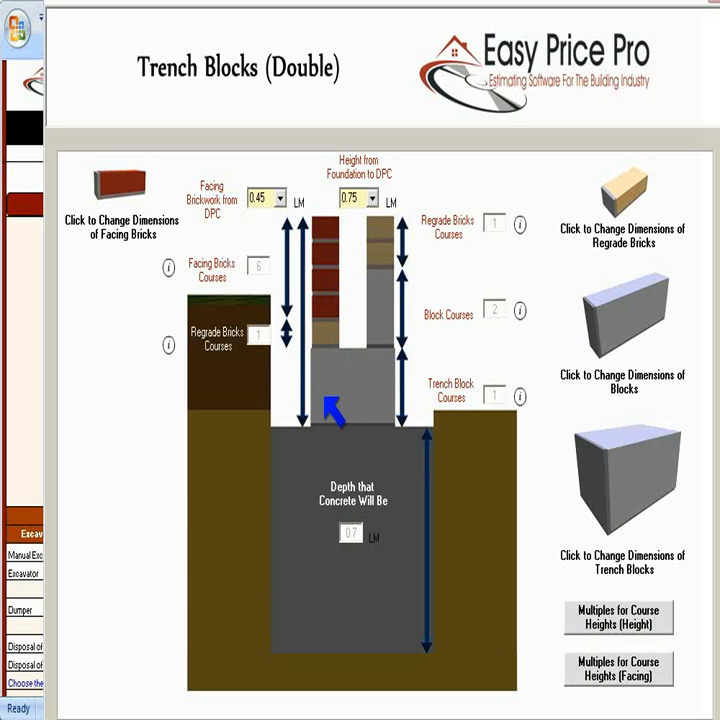
Step: Select 0.75 for Height from Foundation to DPC and 0.45 for Facing Brickwork from DPC, then close the trench block details
left_click(374, 198)
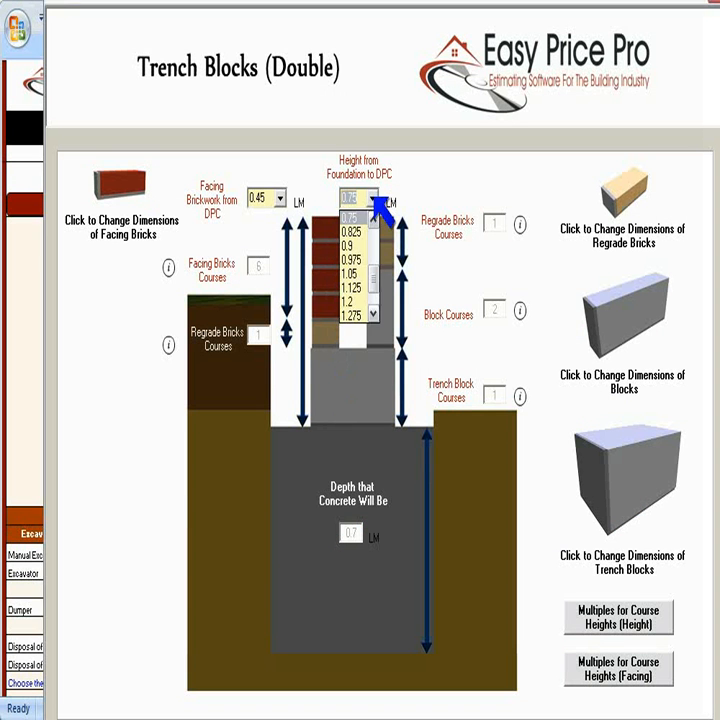
left_click(379, 202)
left_click(281, 198)
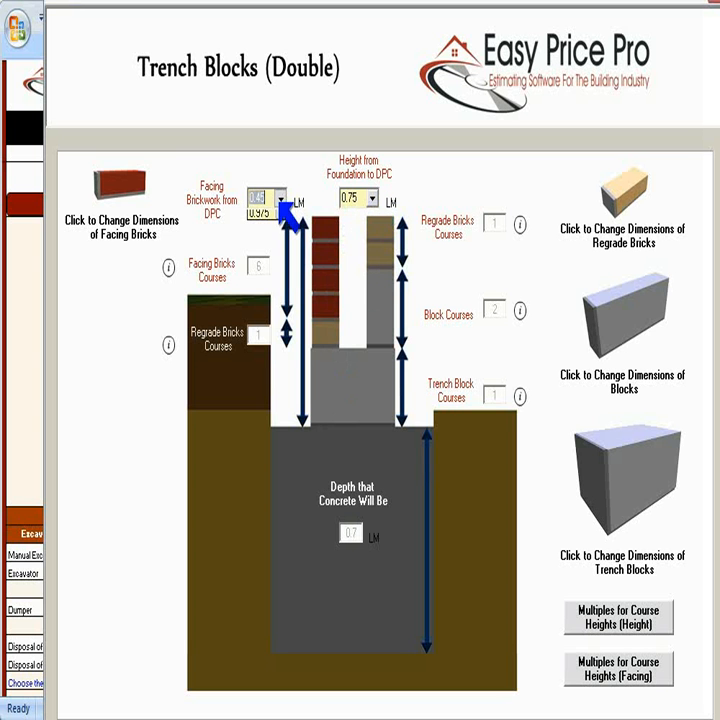
left_click(281, 200)
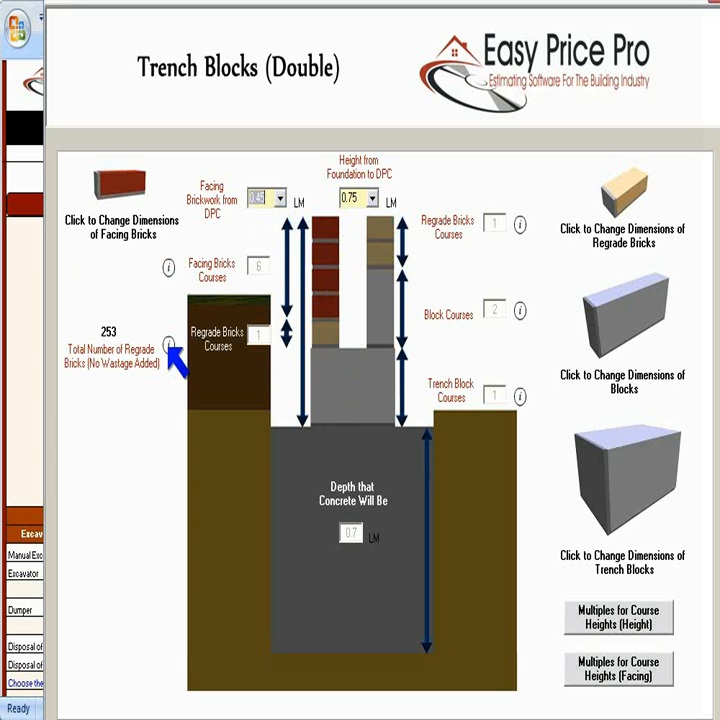
mouse_move(516, 228)
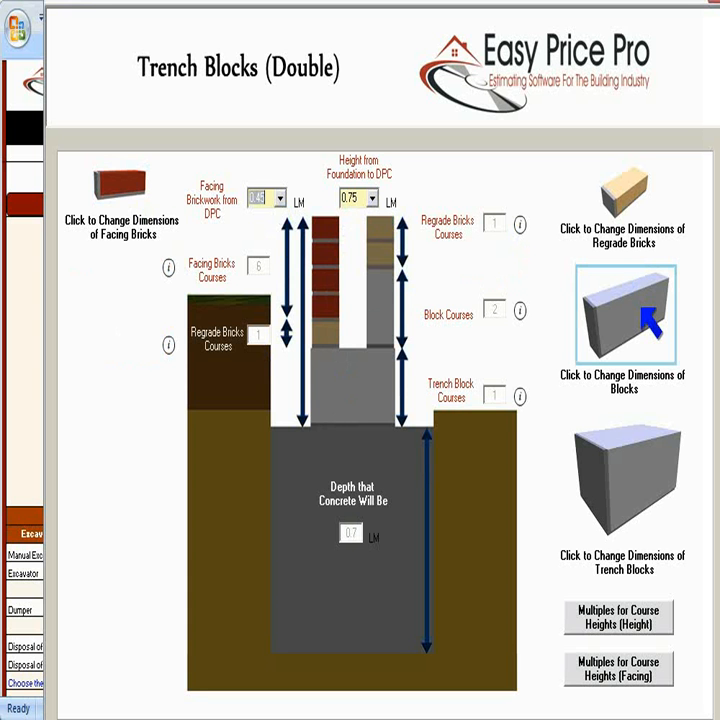
left_click(657, 718)
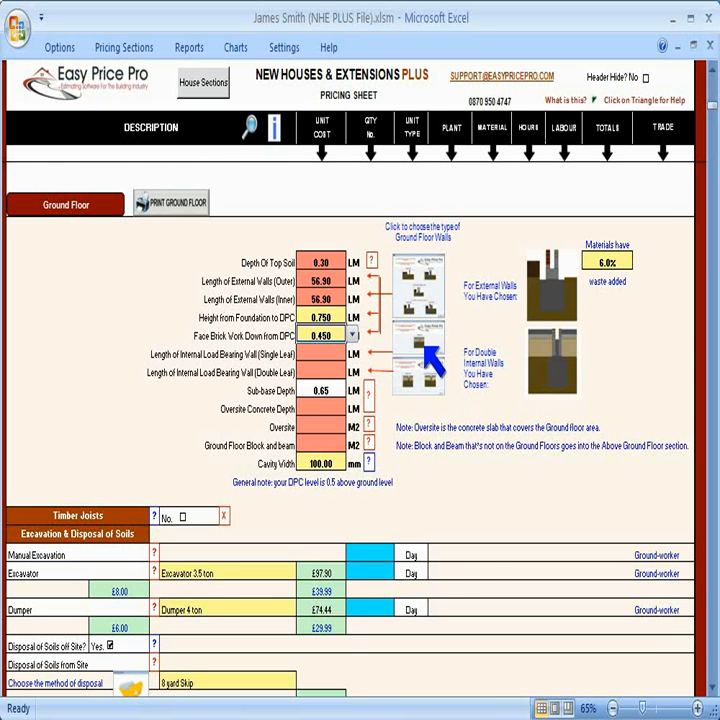
Step: Set the internal single-leaf load bearing wall length to 11 LM and continue through the internal single wall details
left_click(423, 343)
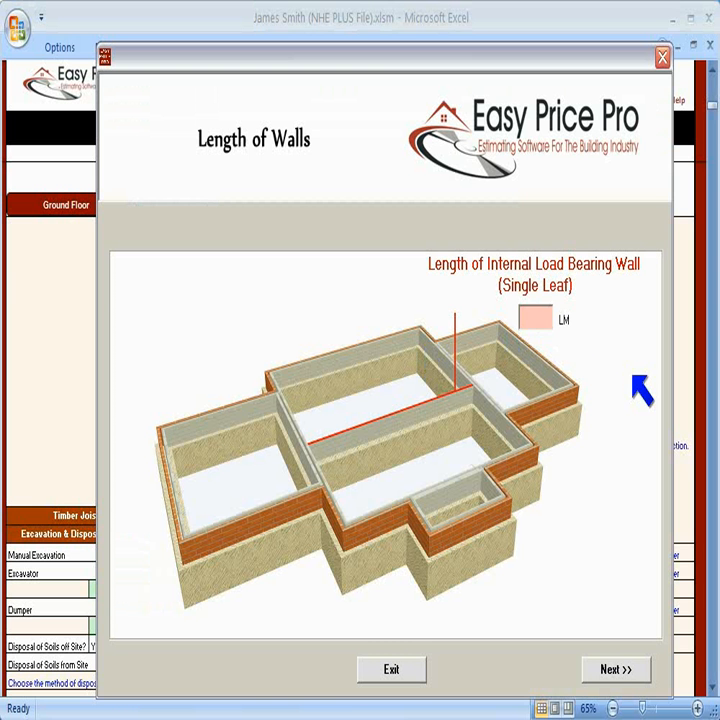
type("11")
left_click(630, 665)
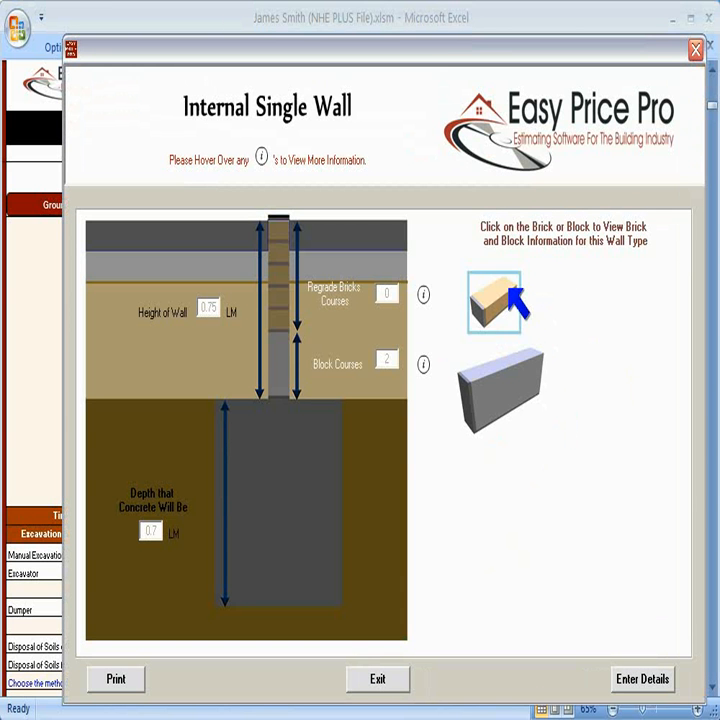
mouse_move(425, 294)
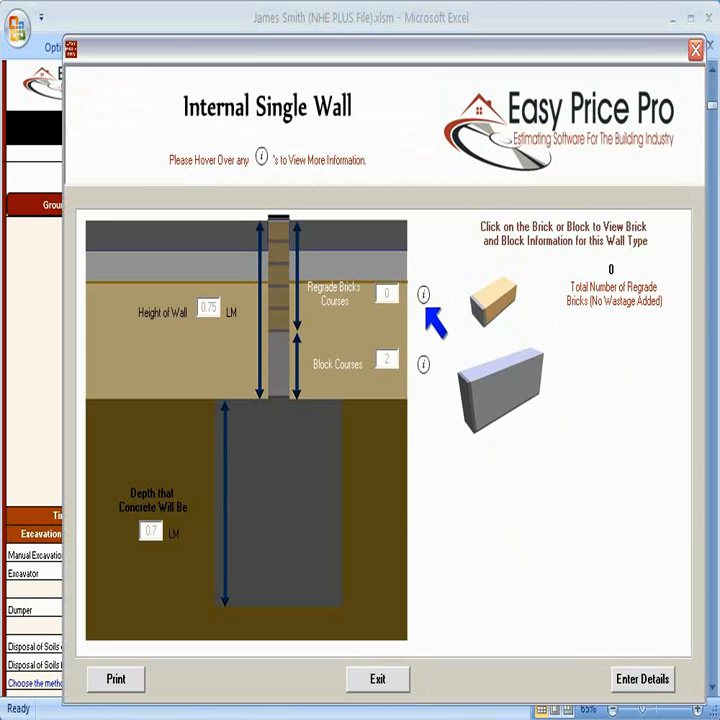
mouse_move(424, 360)
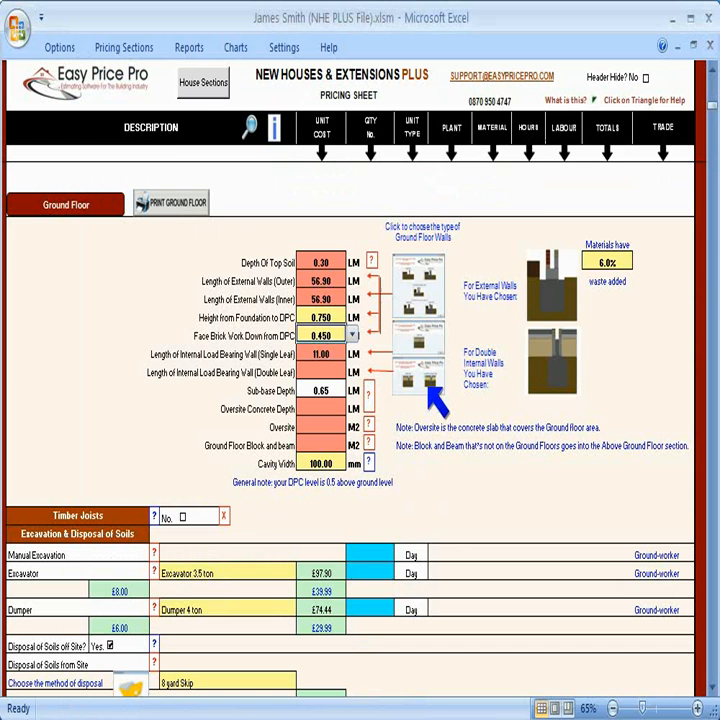
left_click(430, 389)
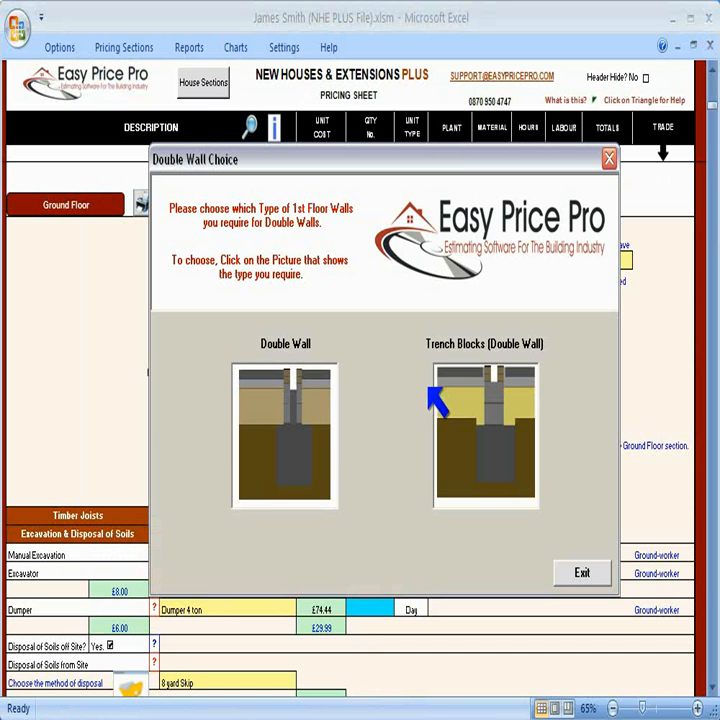
Step: Choose Trench Blocks (Double Wall) for internal double walls and set the double-leaf load bearing wall length to 21.4 LM
left_click(452, 428)
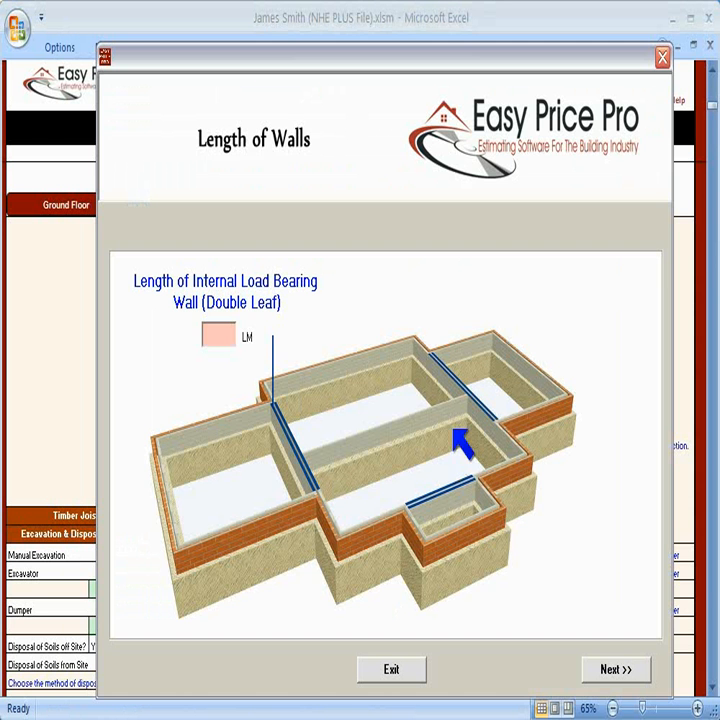
left_click(222, 333)
type("21.4")
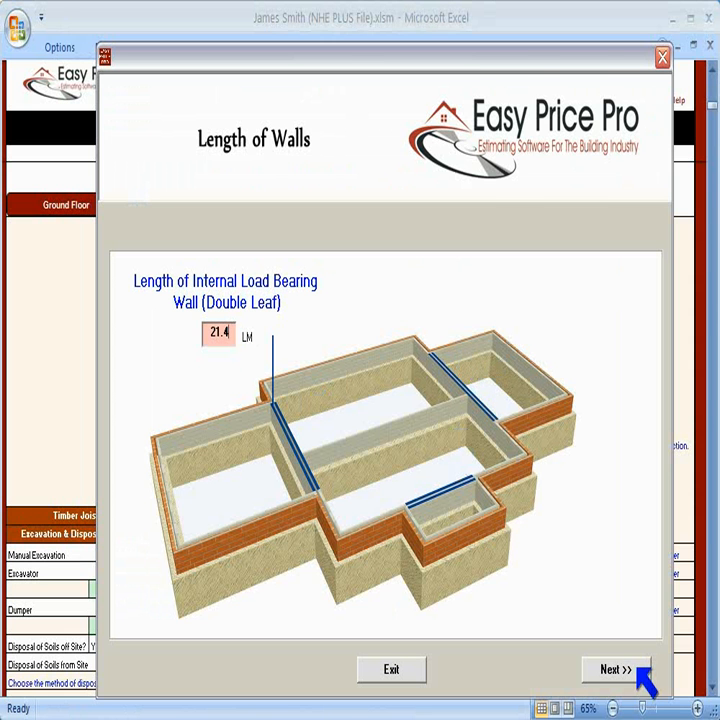
left_click(620, 670)
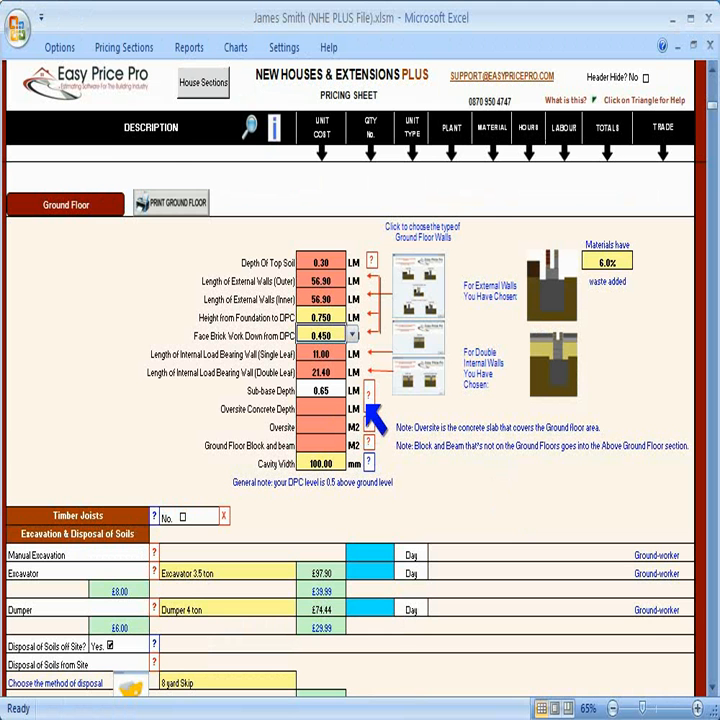
Step: Set the oversite concrete depth to 0.1 LM and choose Kingspan Kooltherm K3 1200 x 2400 x 40mm floor insulation
left_click(367, 400)
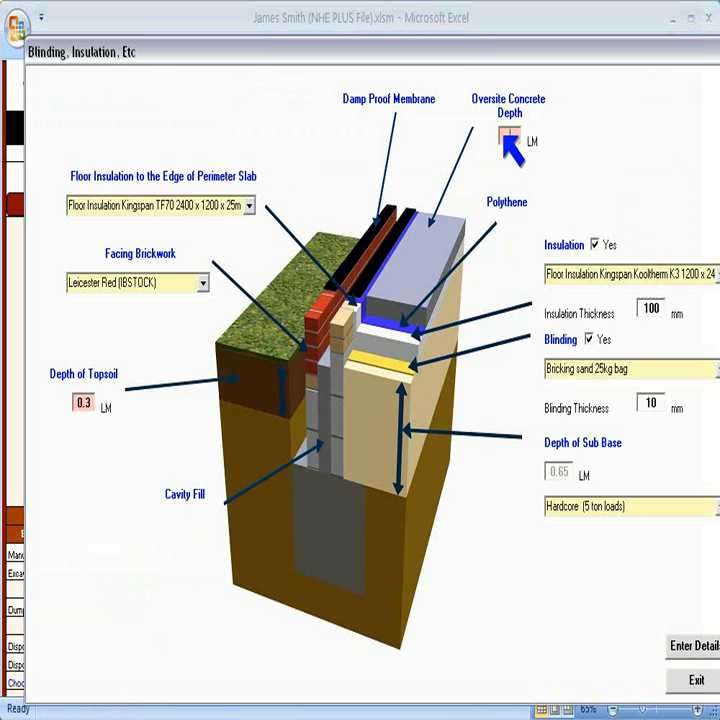
type(".1")
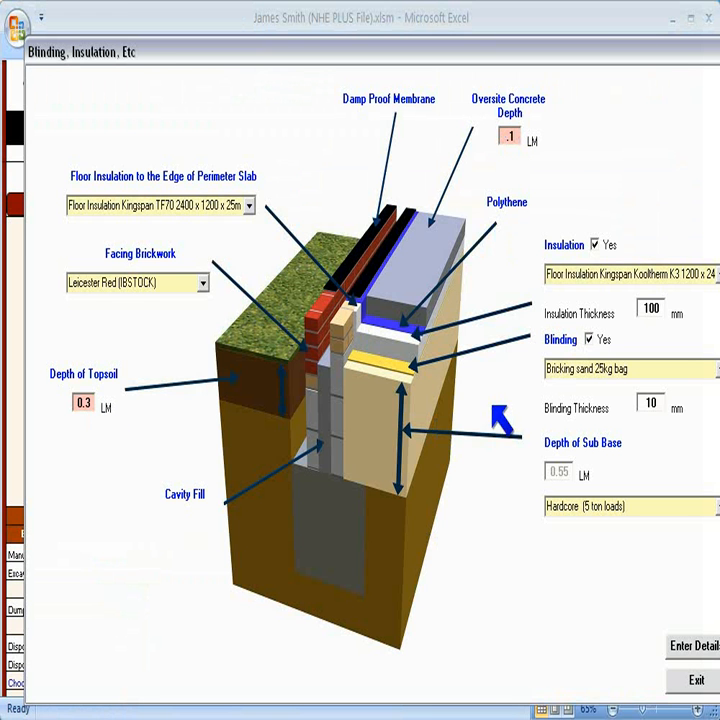
left_click(712, 275)
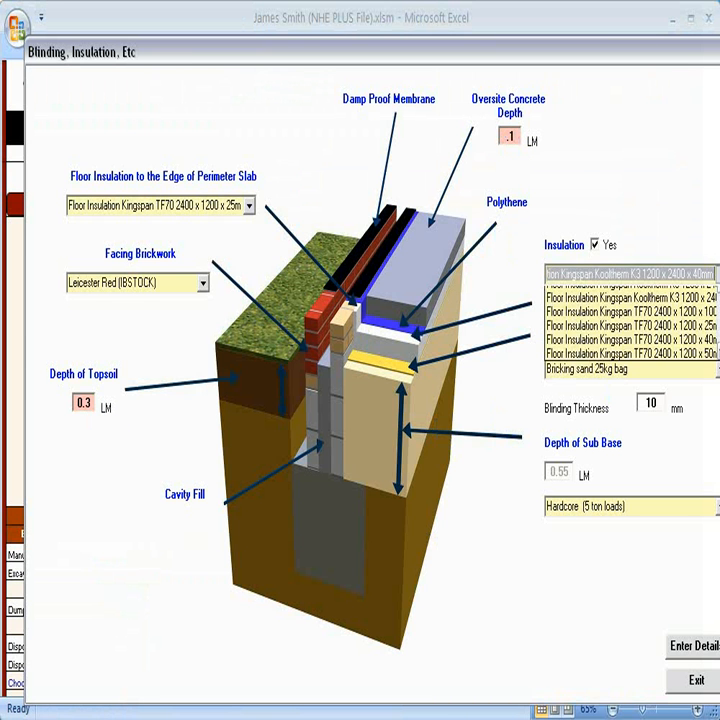
left_click(640, 292)
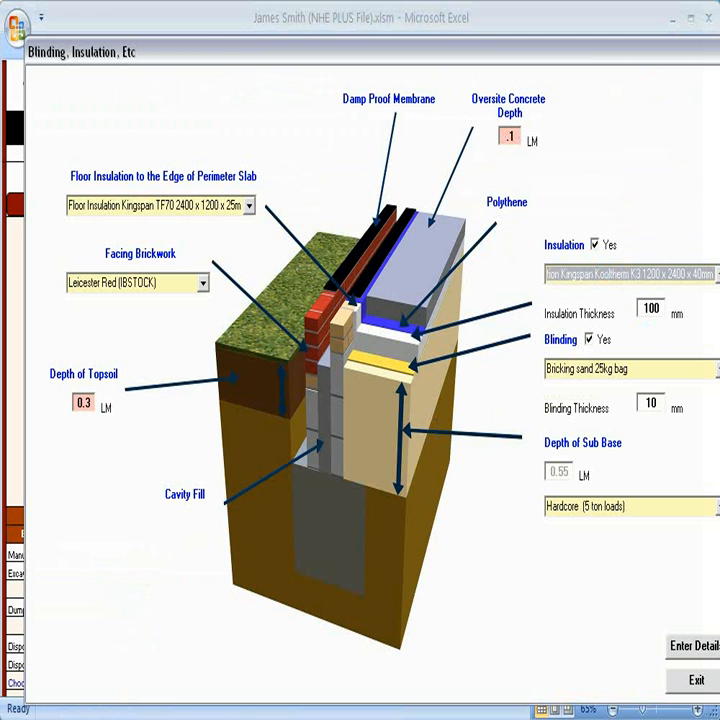
Step: Choose Bricking sand (5 ton loads) for blinding and Crushed concrete (20 ton loads) for the sub base, then enter the details
left_click(716, 369)
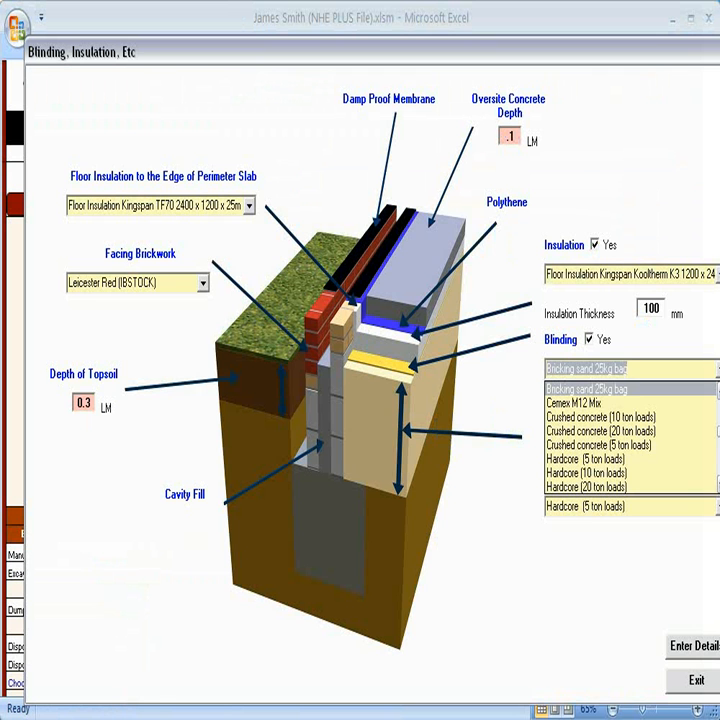
scroll(630, 437, "up", 3)
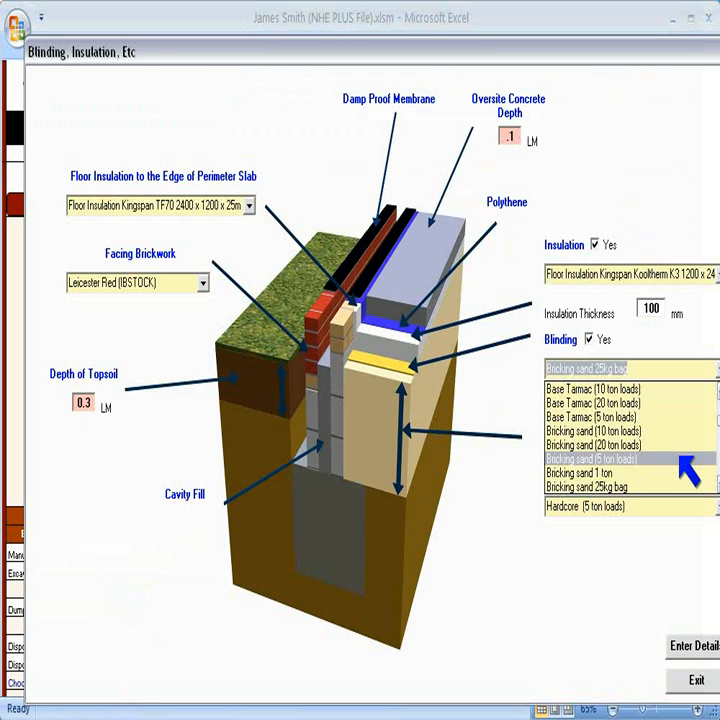
left_click(684, 459)
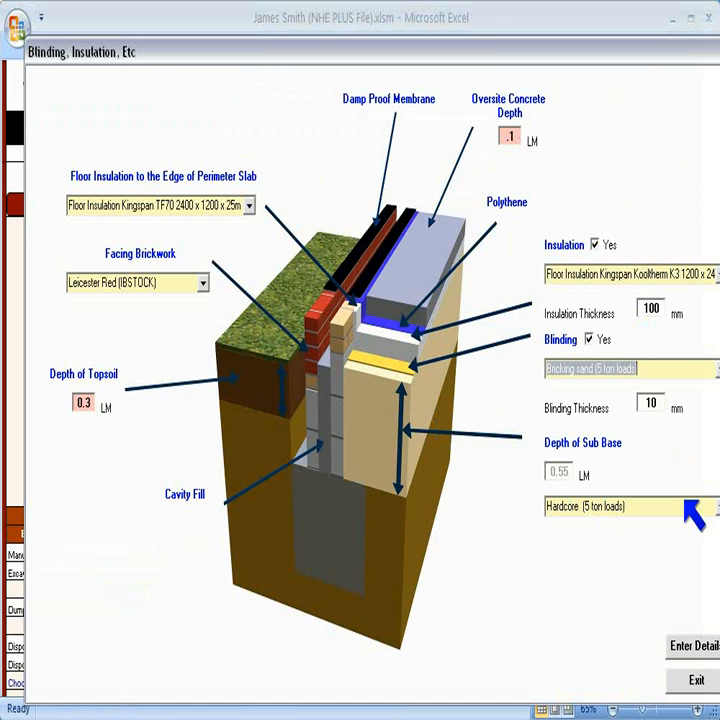
left_click(700, 507)
scroll(690, 600, "up", 3)
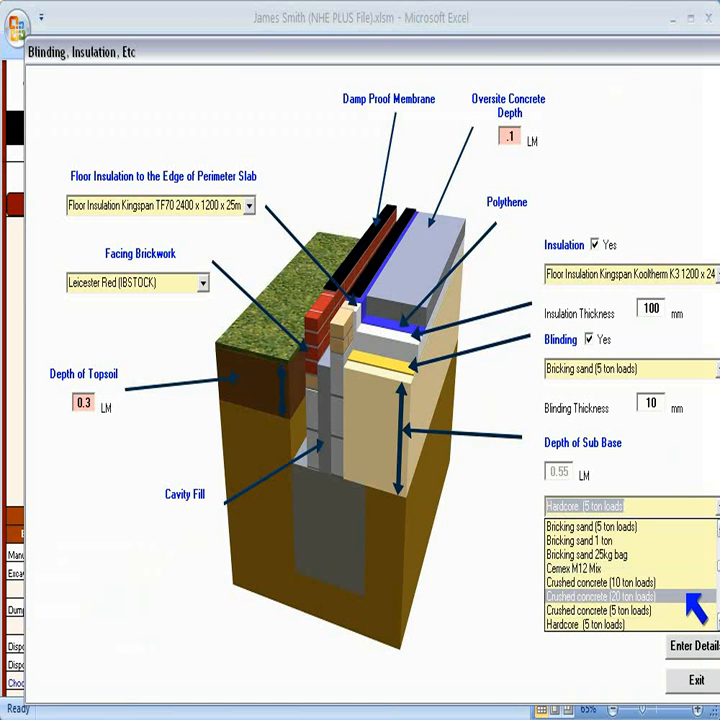
left_click(693, 597)
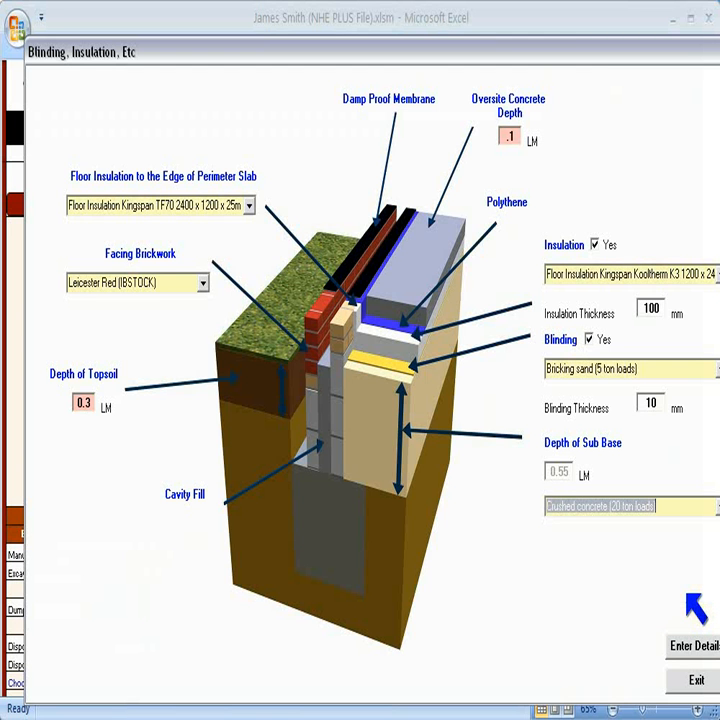
left_click(697, 646)
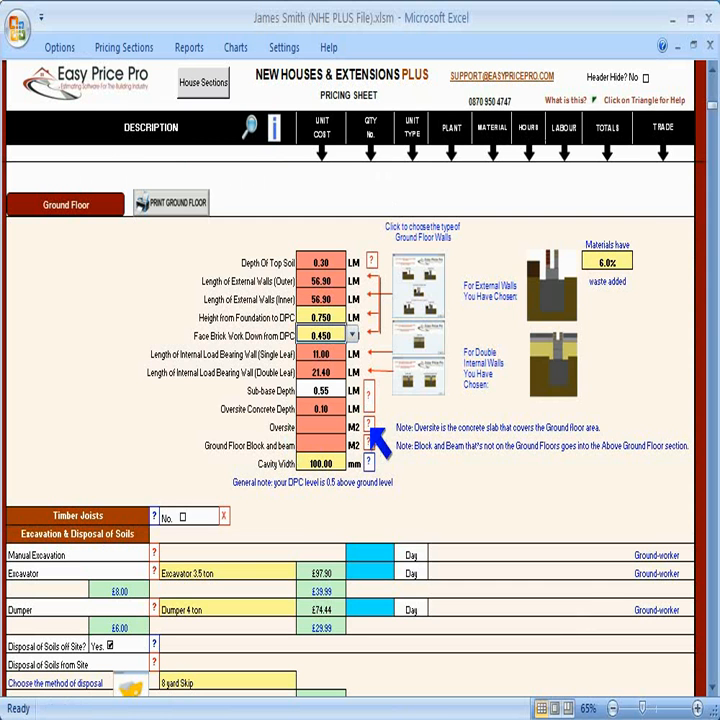
Step: Set the total area of oversite concrete to 93.42 M2 and enter the details
left_click(369, 425)
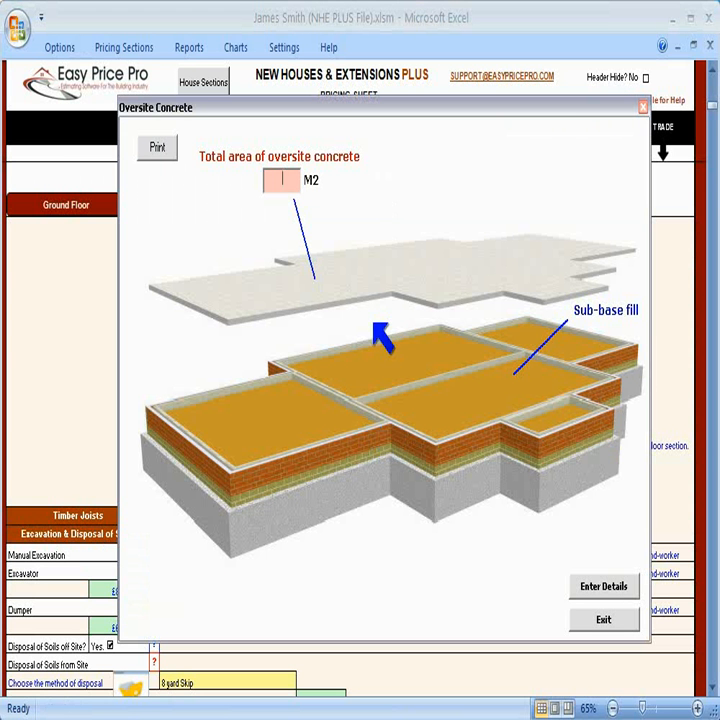
type("93.42")
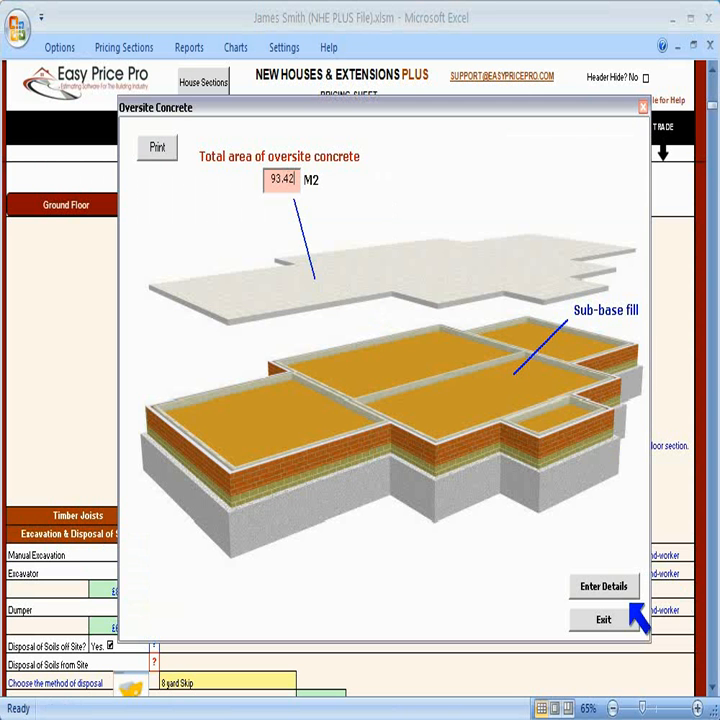
left_click(614, 587)
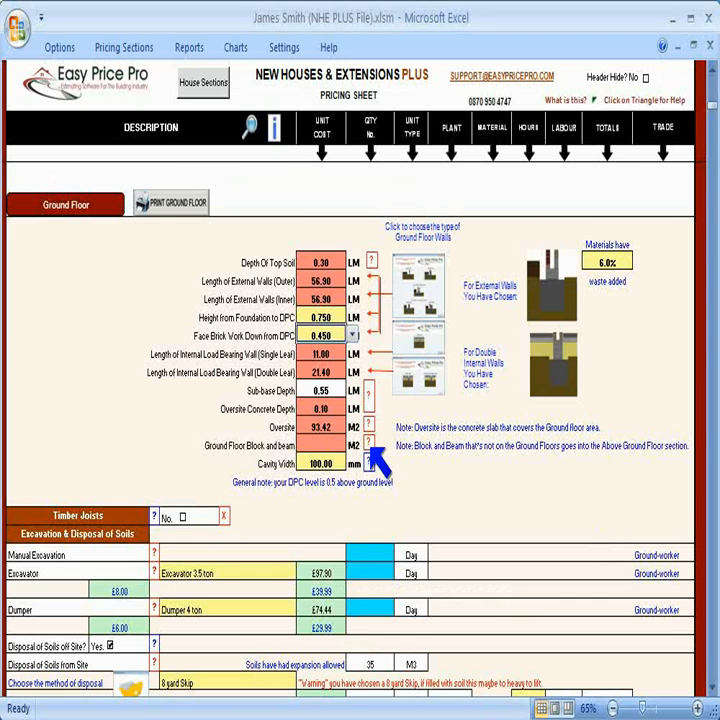
Step: Set the ground floor block and beam area to 25.4 M2 and enter it to the pricing sheet
left_click(368, 443)
type("25.4")
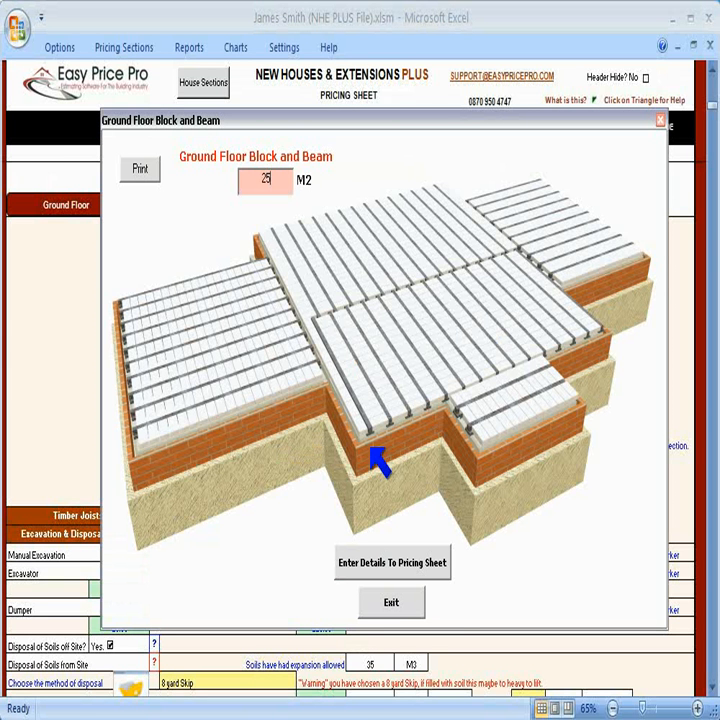
left_click(437, 563)
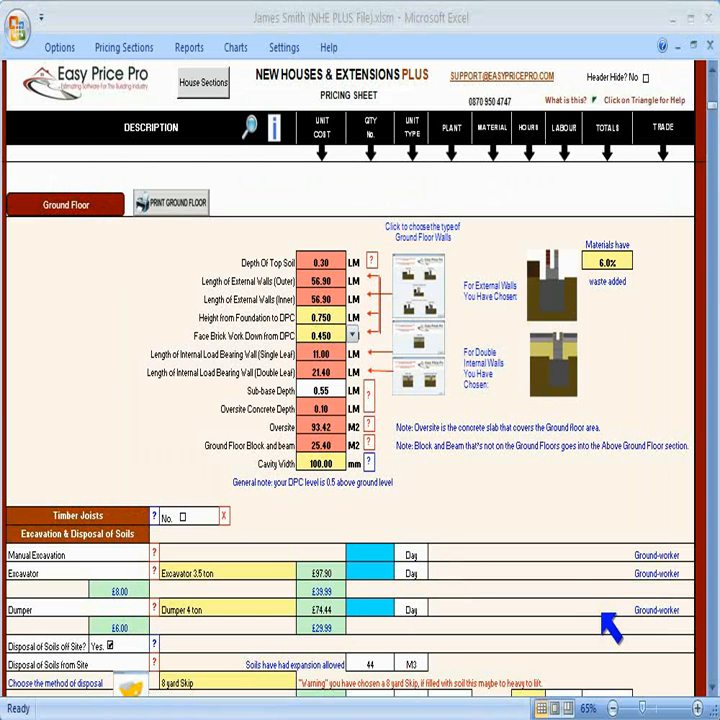
Step: Set the excavator and dumper hire to 2 days each in the excavation and disposal of soils section
scroll(611, 625, "down", 3)
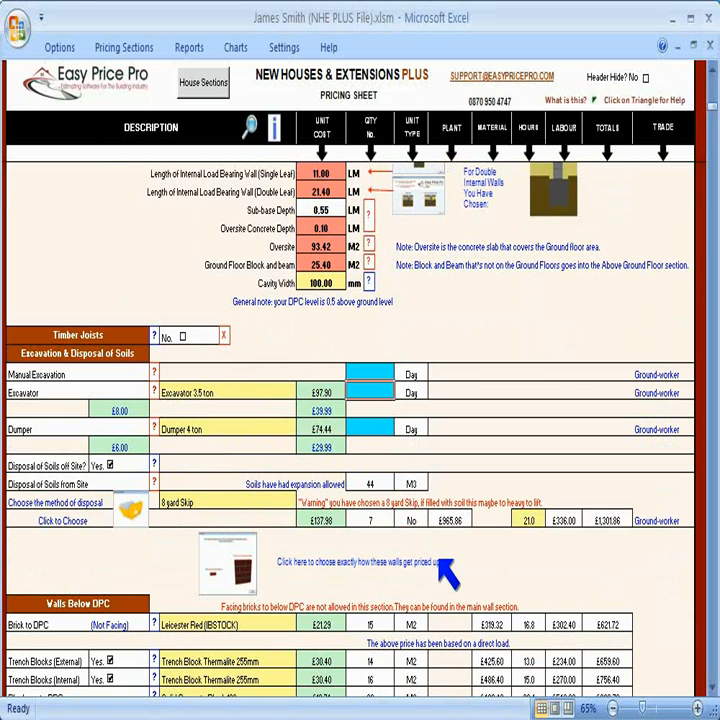
type("2")
key("Return")
key("Return")
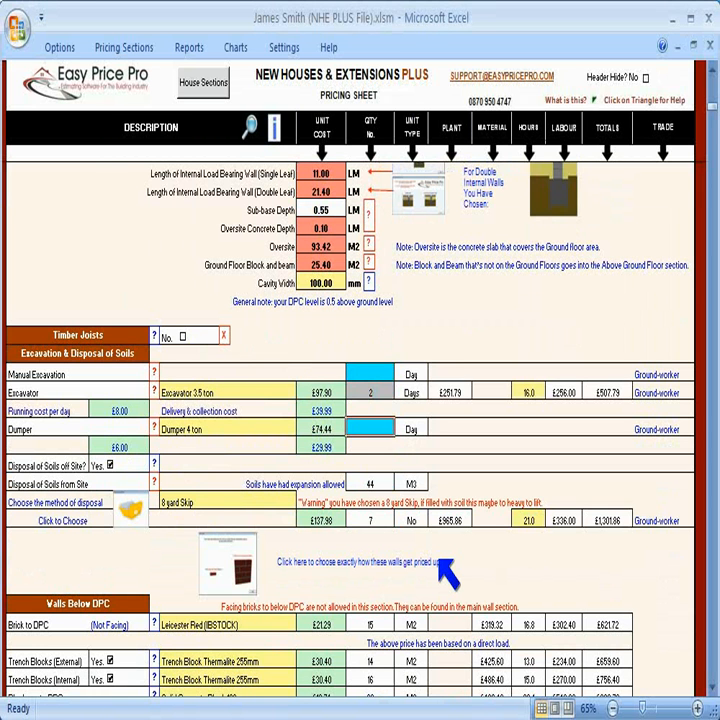
type("2")
key("Return")
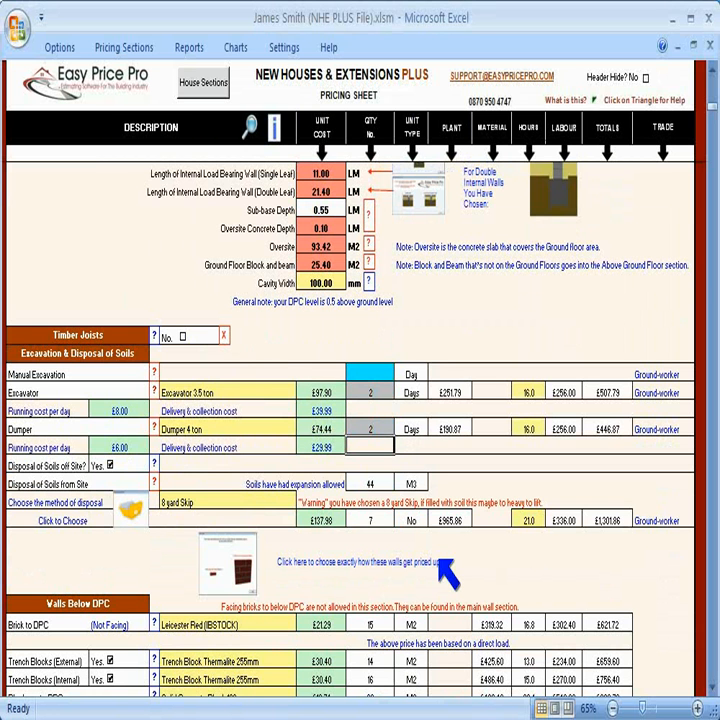
Step: Choose Medium Tipper Lorry (10 Ton) as the method of disposing of soils
left_click(244, 503)
left_click(302, 500)
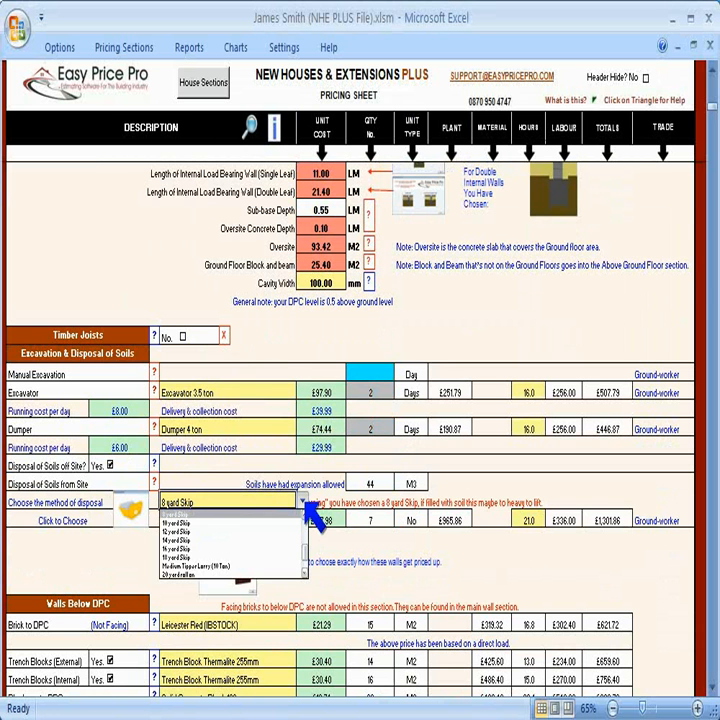
left_click(278, 566)
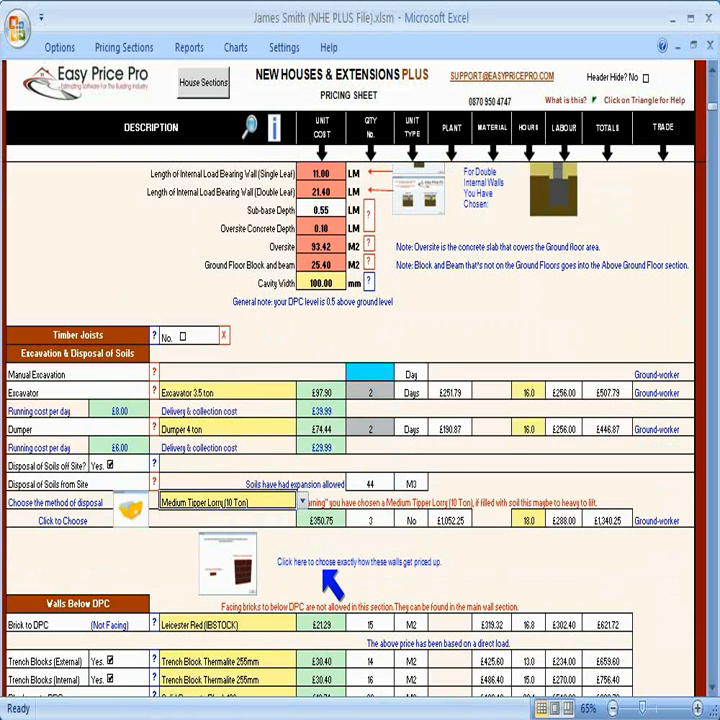
Step: View the help diagrams for the bricks and blocks in the walls below DPC section
scroll(523, 574, "down", 5)
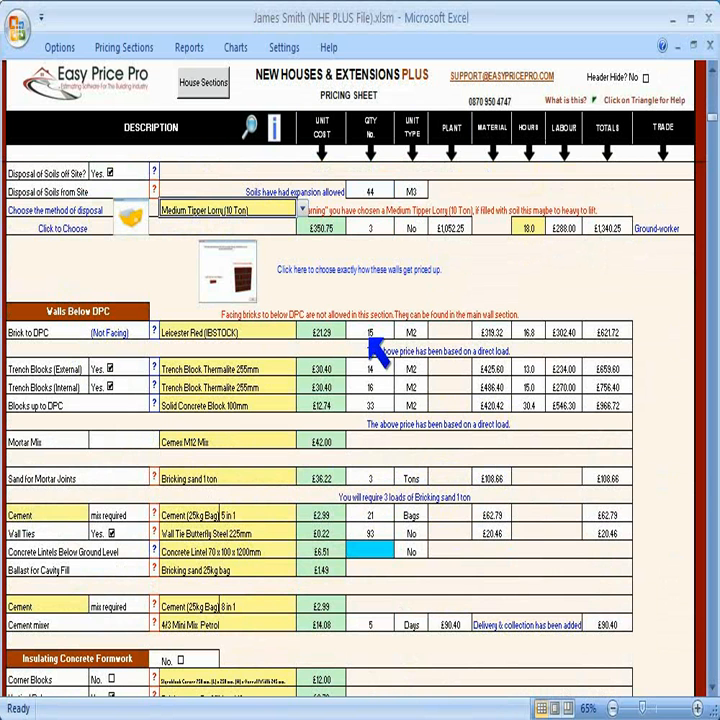
left_click(156, 337)
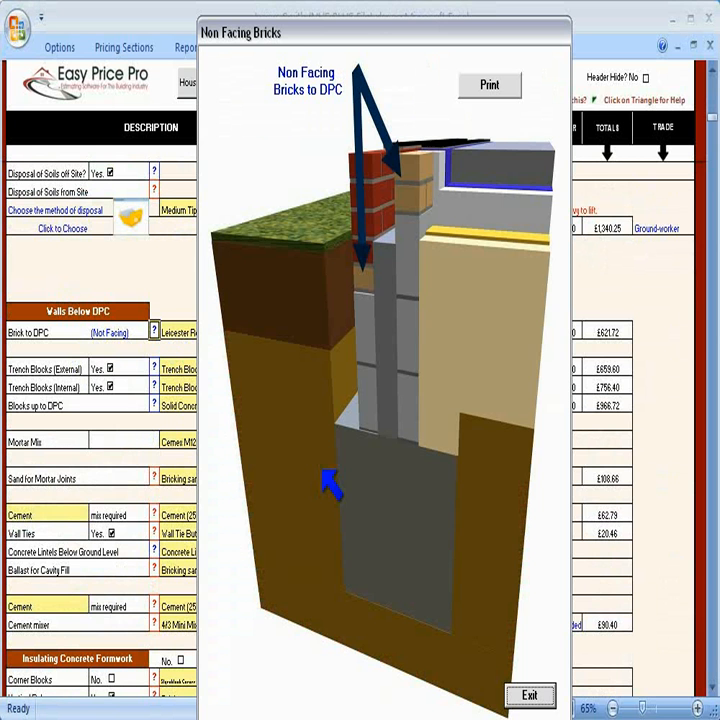
left_click(530, 694)
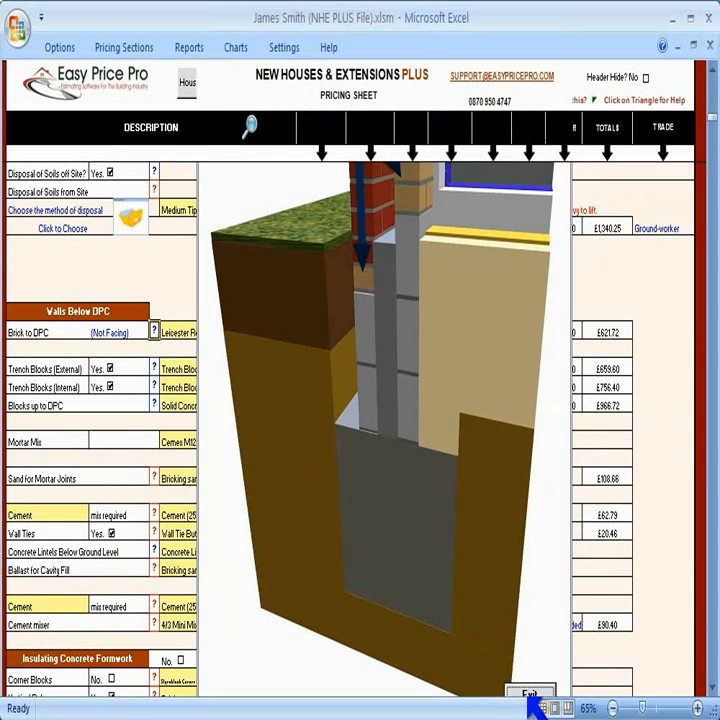
left_click_drag(369, 332, 615, 418)
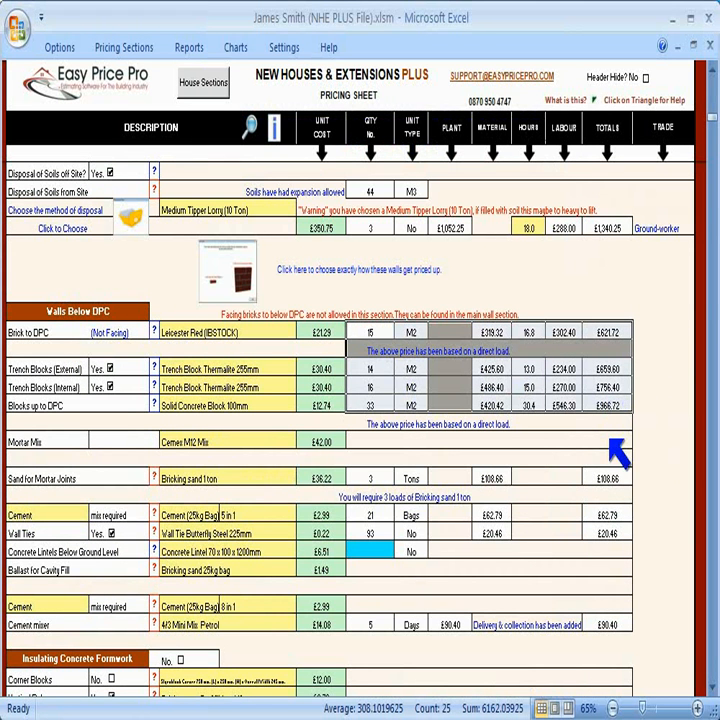
left_click(154, 404)
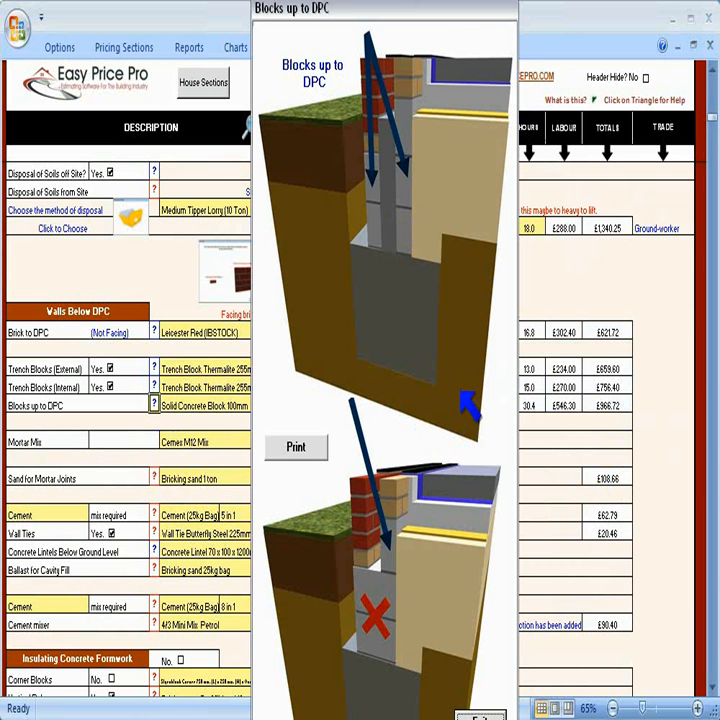
left_click(478, 712)
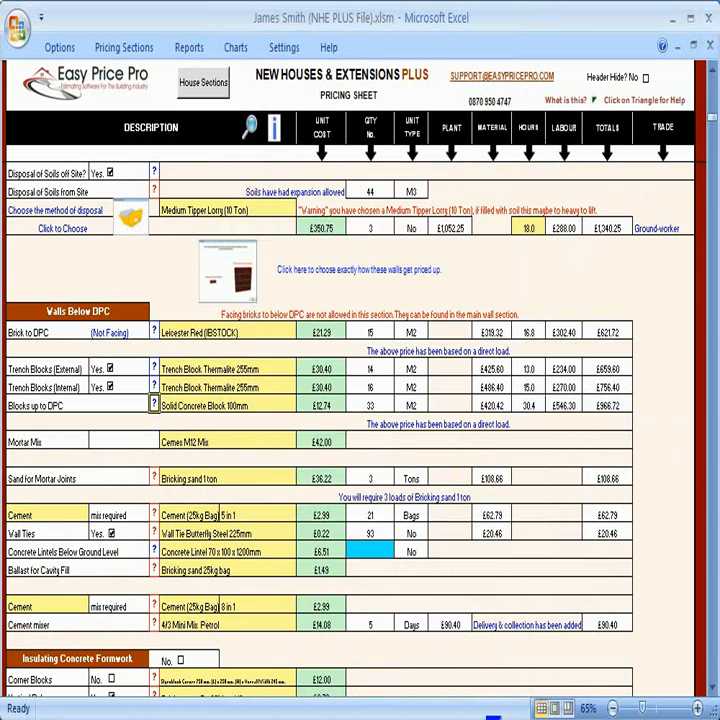
Step: Review the block and beam flooring quantities and the concrete under void settings
scroll(510, 530, "down", 7)
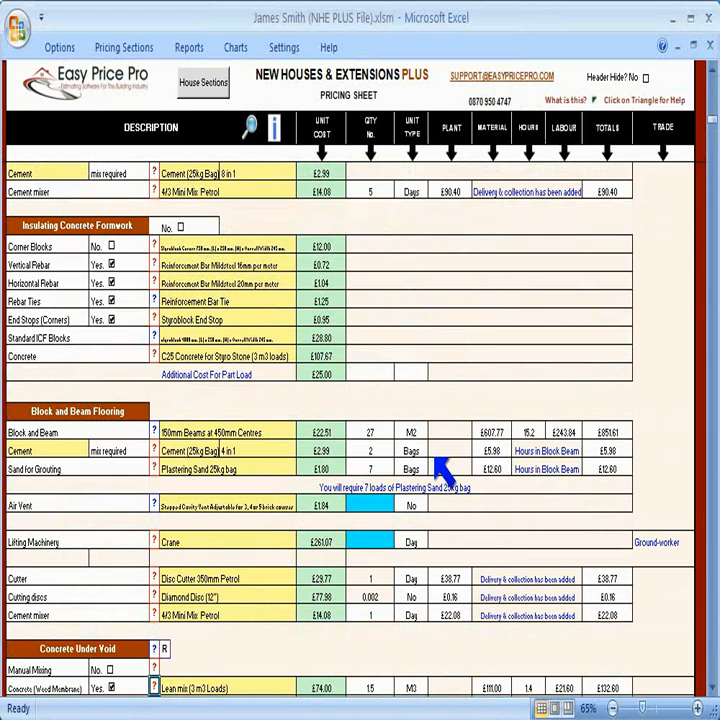
scroll(443, 468, "down", 2)
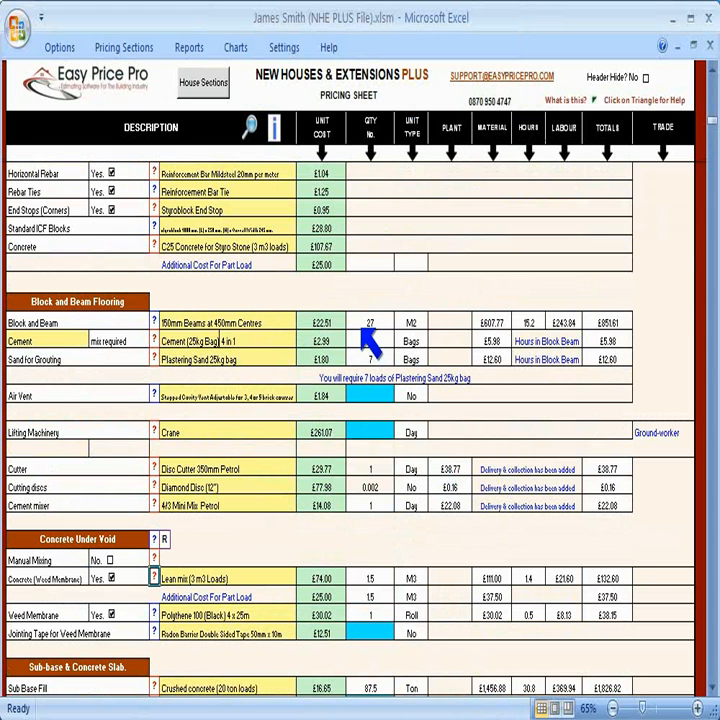
left_click_drag(365, 323, 600, 509)
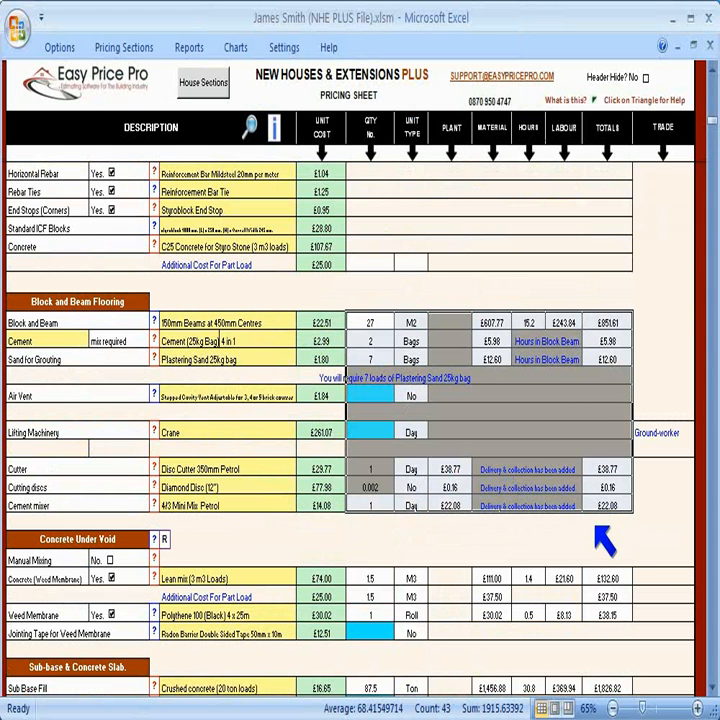
left_click(596, 536)
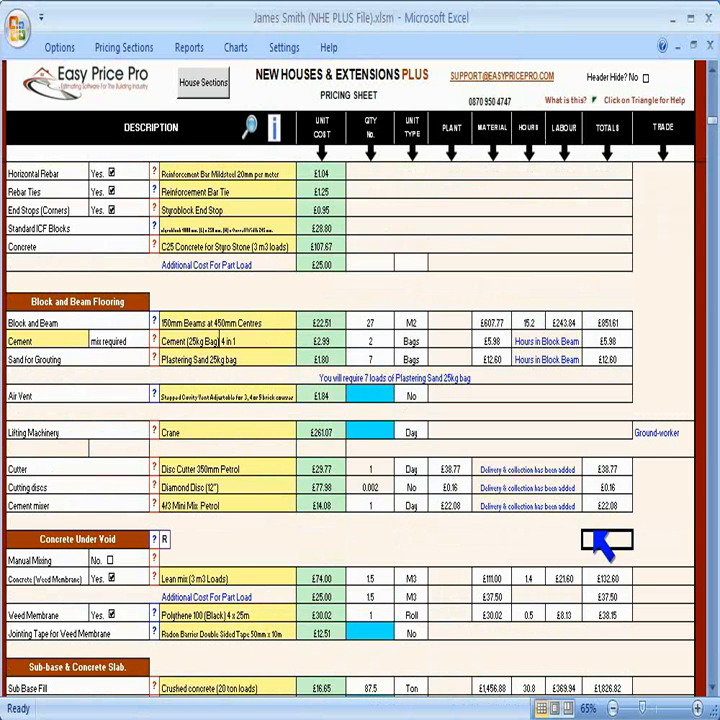
scroll(511, 517, "down", 2)
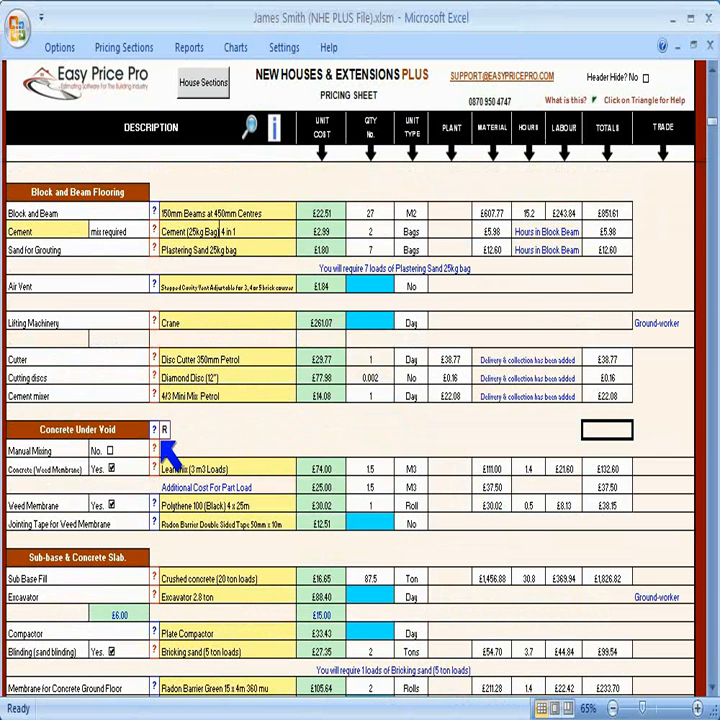
left_click(155, 468)
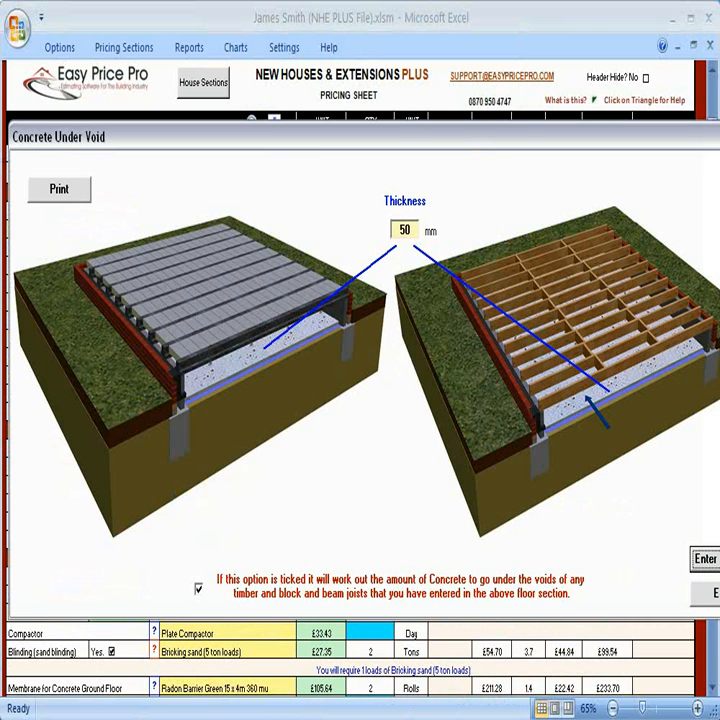
left_click(711, 594)
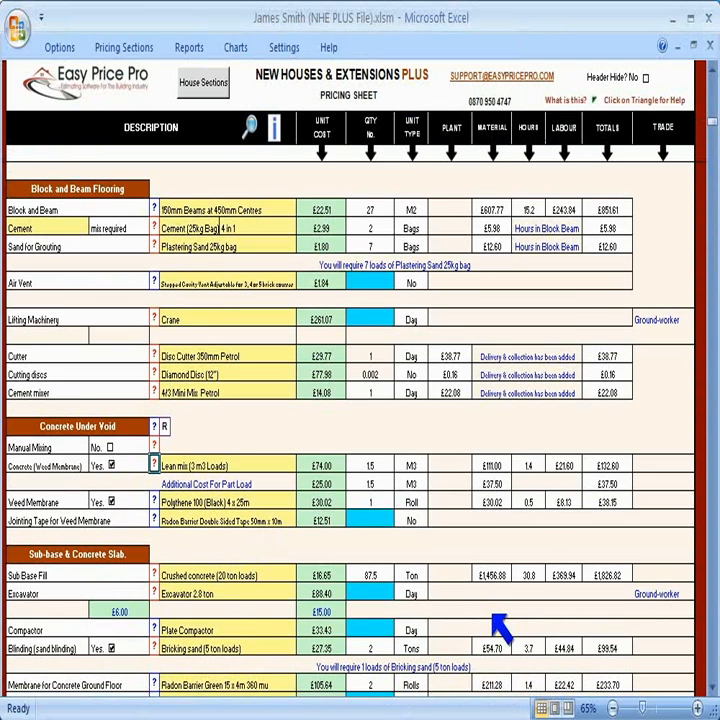
Step: Set the sub-base excavator and plate compactor hire to 1 day each
scroll(502, 625, "down", 4)
scroll(502, 628, "down", 1)
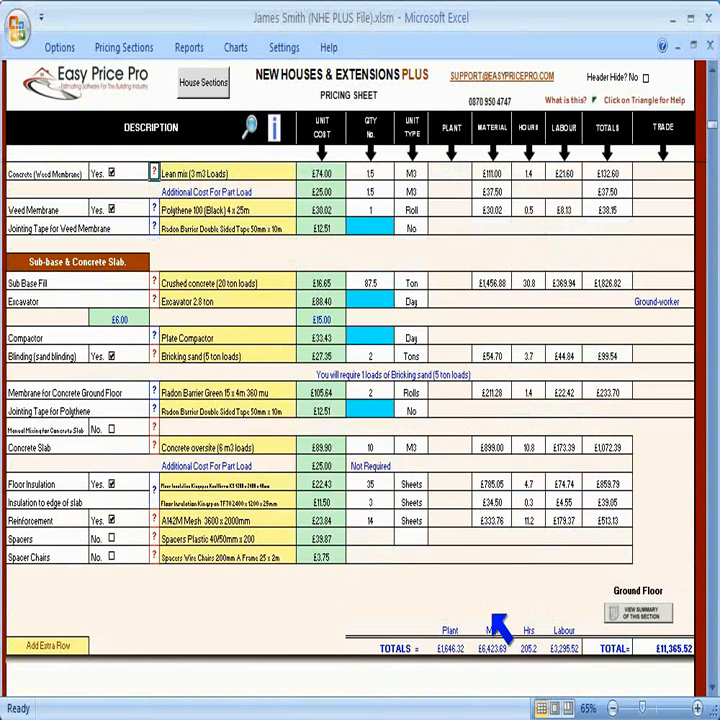
left_click(387, 306)
type("1")
key("Return")
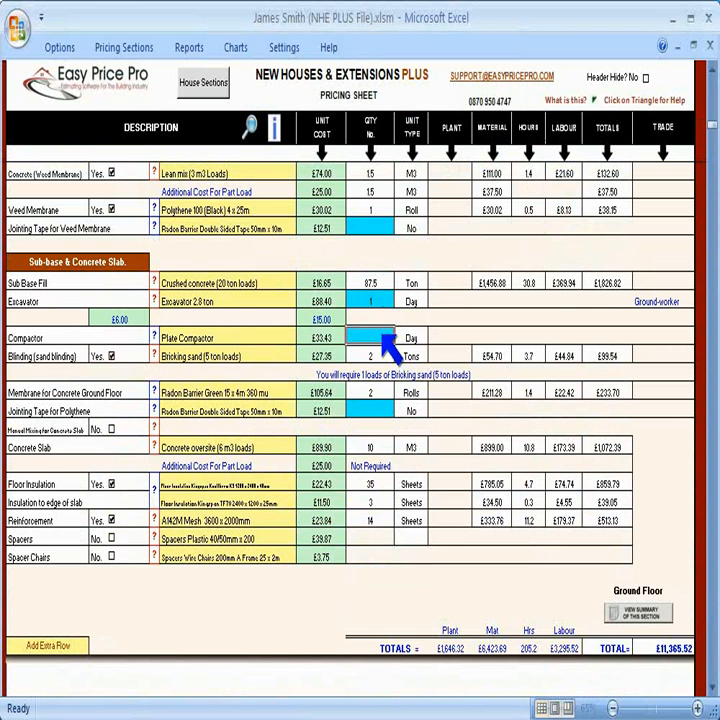
type("1")
left_click(413, 427)
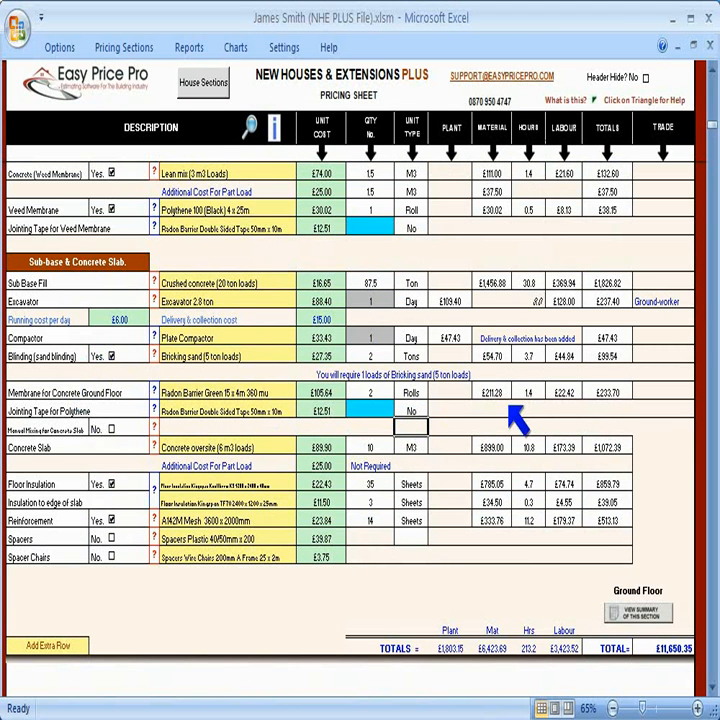
Step: Review the material options for the blinding sand
left_click(280, 354)
left_click(302, 356)
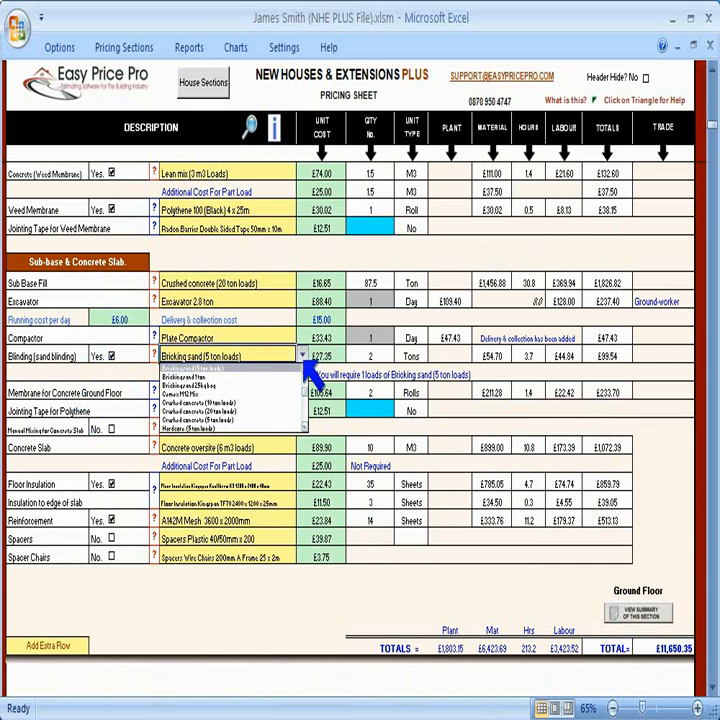
left_click(303, 358)
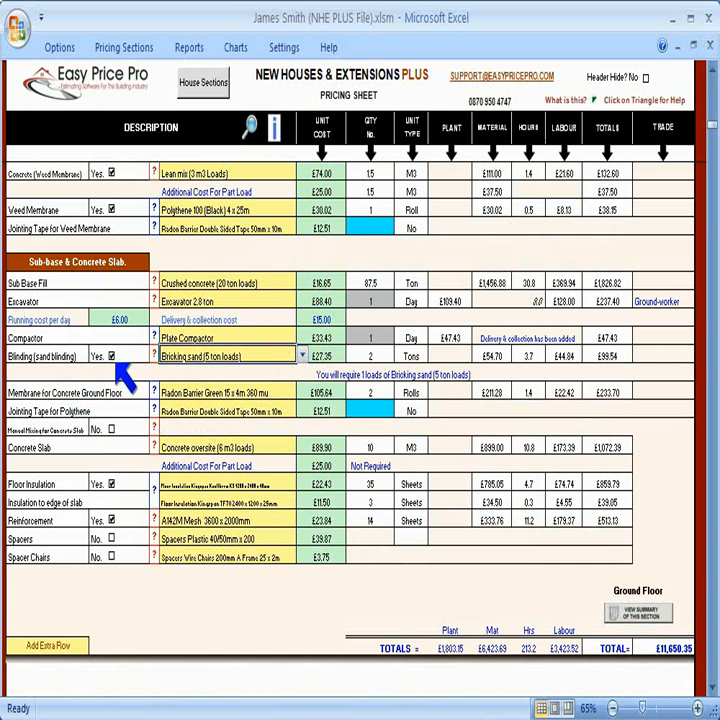